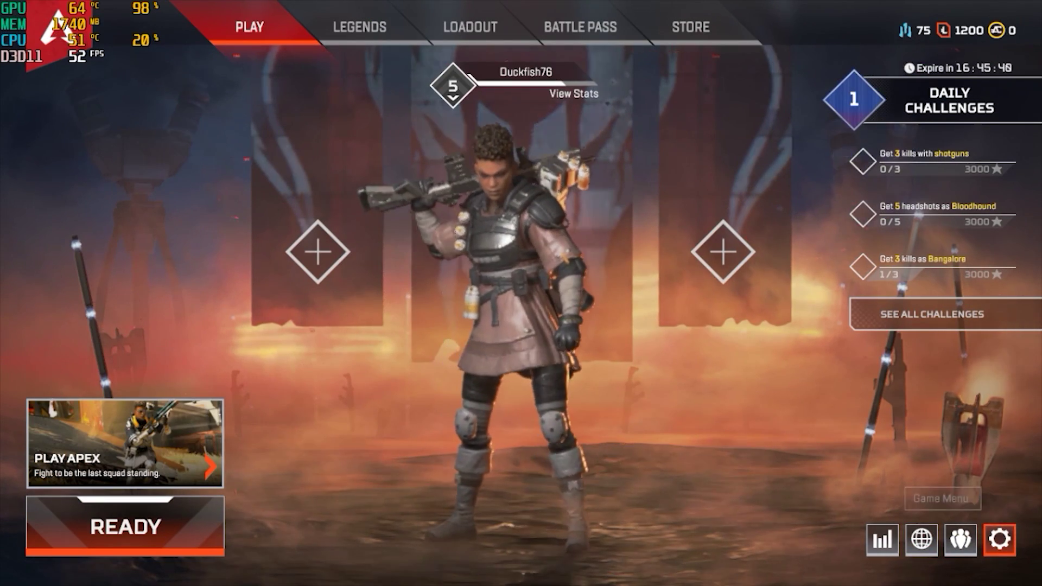
- Open the game's video settings and set the resolution to 1280 x 720
click(999, 539)
click(520, 302)
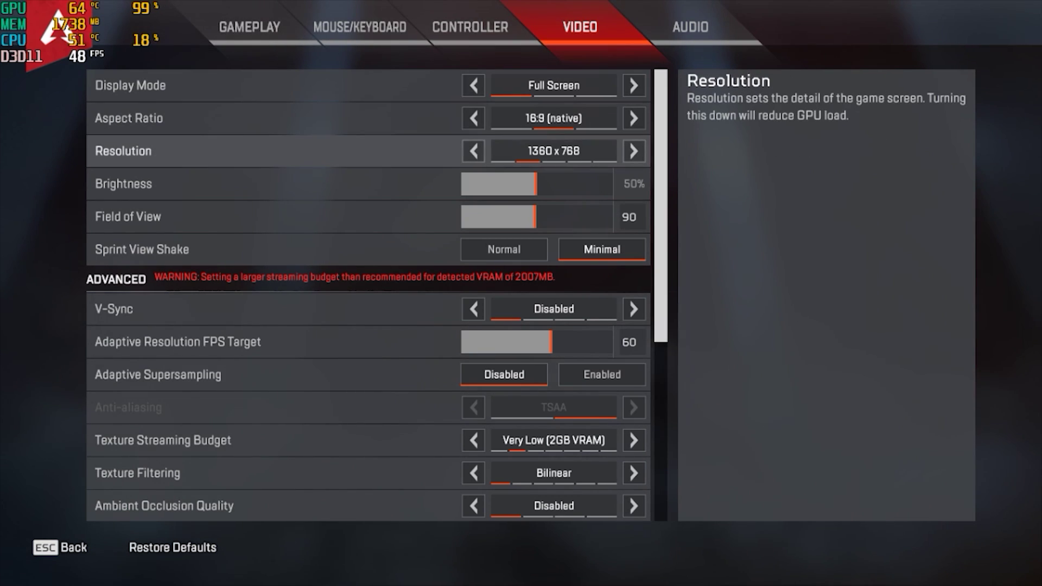
click(473, 150)
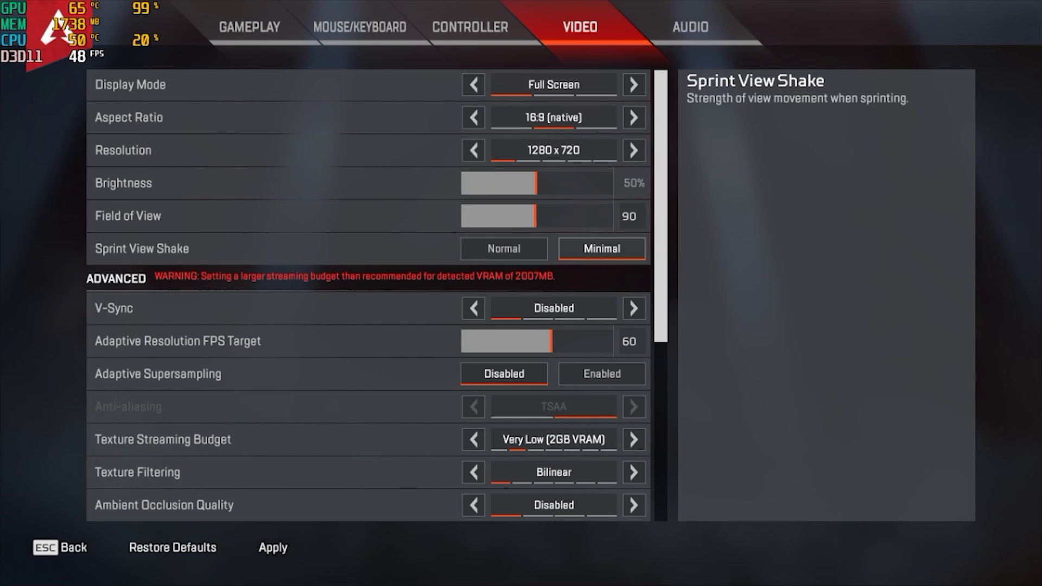
- Review the advanced video settings from V-Sync through the shadow and lighting options, reading their descriptions
scroll(369, 295, down, 1)
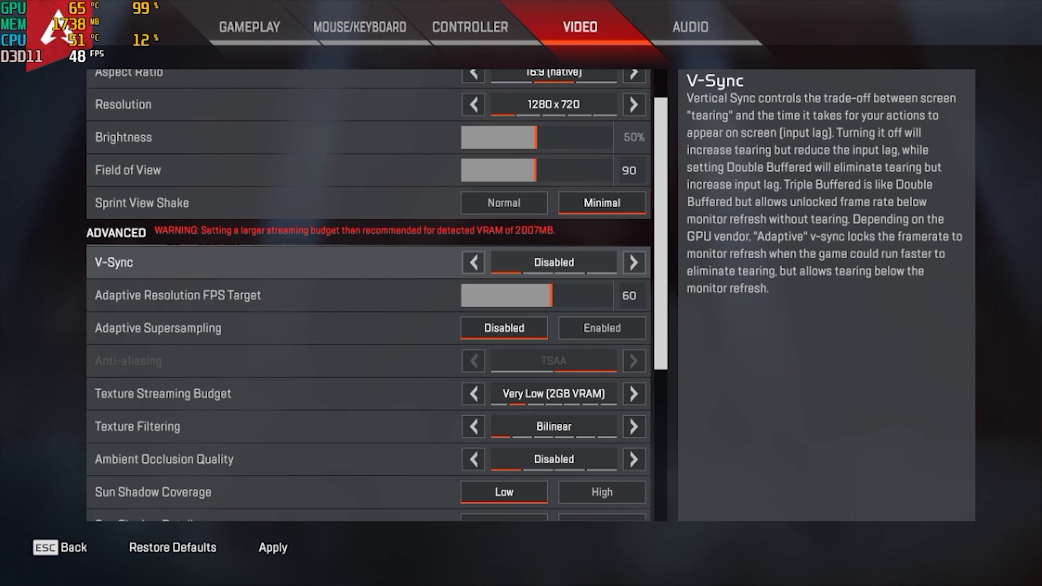
key(Down)
key(Up)
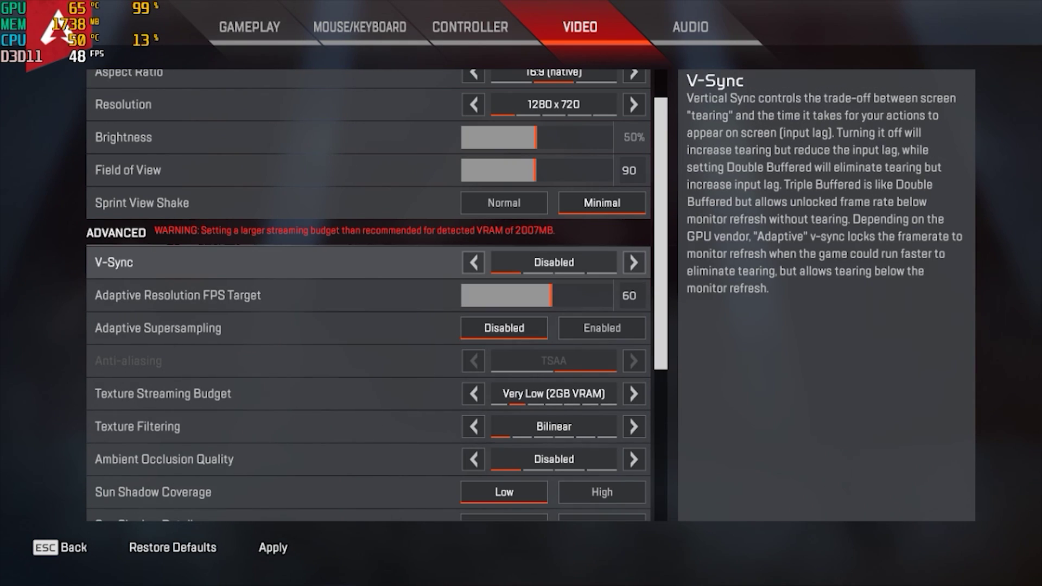
key(Down)
key(Down)
key(Up)
key(Down)
key(Up)
key(Up)
key(Down)
key(Down)
key(Down)
key(Down)
key(Down)
key(Down)
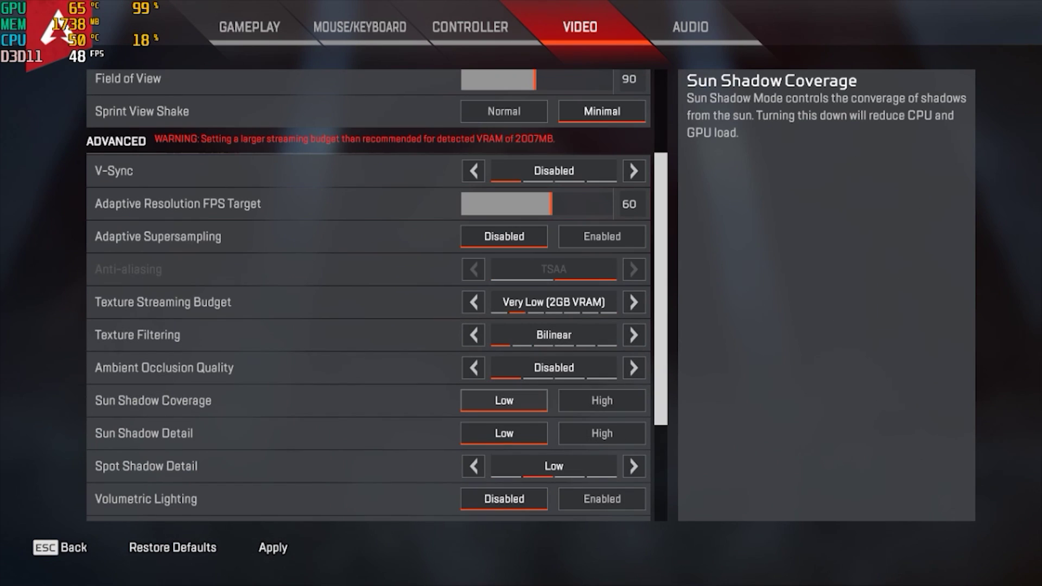
key(Down)
key(Down)
key(Down)
key(Up)
key(Up)
key(Up)
key(Up)
key(Down)
key(Down)
key(Down)
key(Down)
- Try Spot Shadow Detail at Disabled and return it to Low
key(Up)
key(Down)
key(Up)
key(Left)
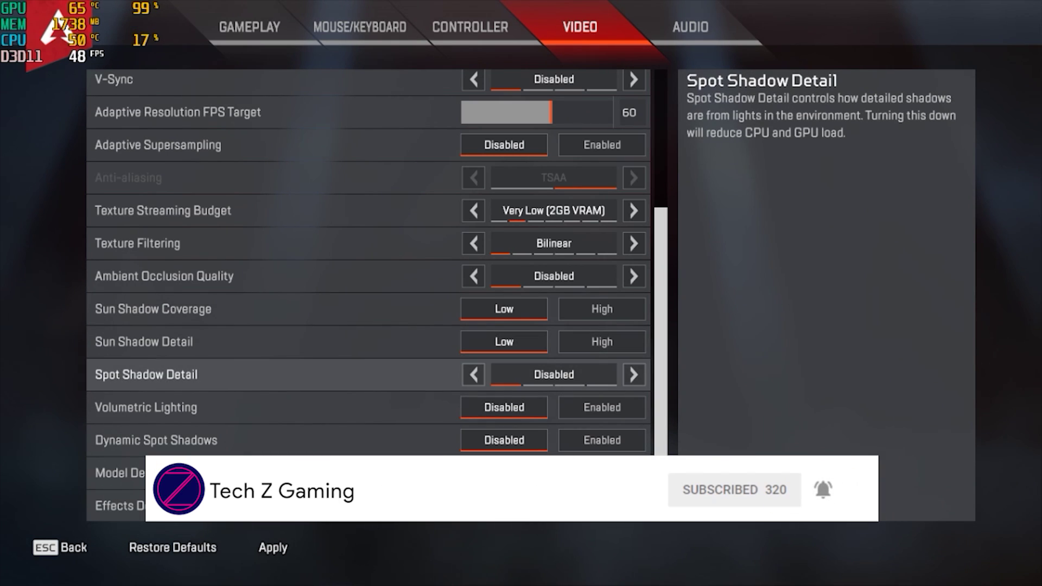
key(Right)
- Examine the remaining video settings from Volumetric Lighting to Ragdolls, including Model Detail, Effects Detail and Impact Marks
key(Down)
key(Down)
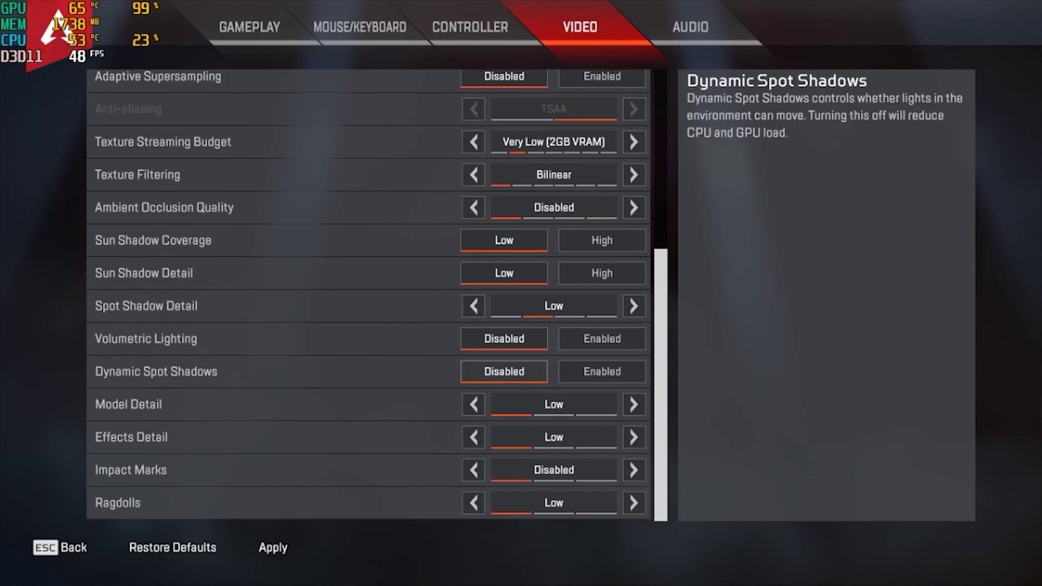
key(Up)
key(Up)
key(Down)
key(Down)
key(Down)
key(Down)
key(Down)
key(Down)
key(Up)
key(Up)
key(Up)
key(Down)
key(Down)
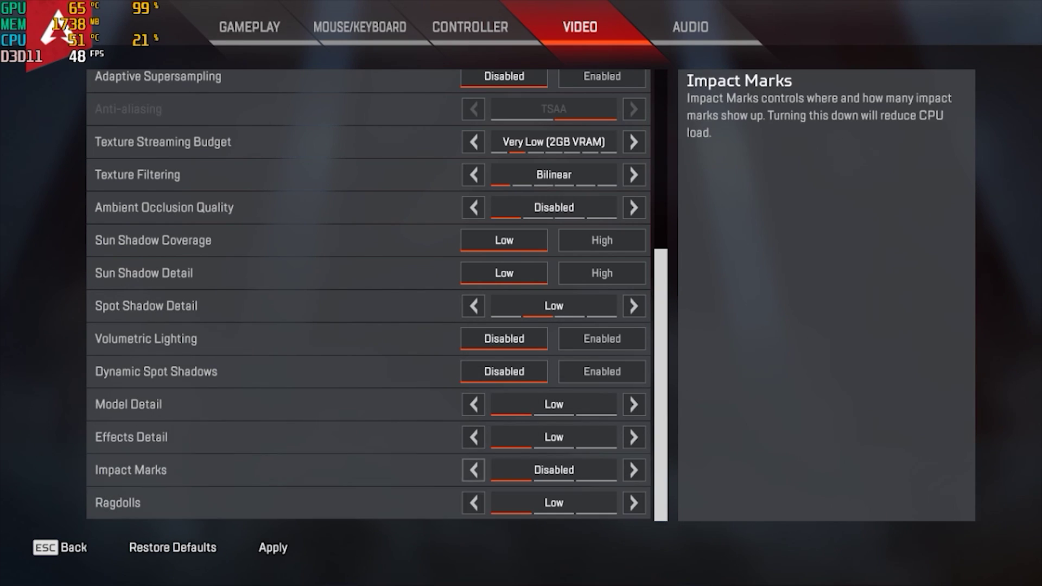
key(Up)
key(Up)
key(Up)
key(Up)
key(Up)
key(Down)
key(Down)
key(Up)
key(Up)
key(Down)
key(Down)
key(Down)
key(Down)
key(Down)
key(Down)
key(Up)
key(Up)
key(Up)
key(Up)
key(Up)
key(Up)
key(Up)
key(Up)
key(Up)
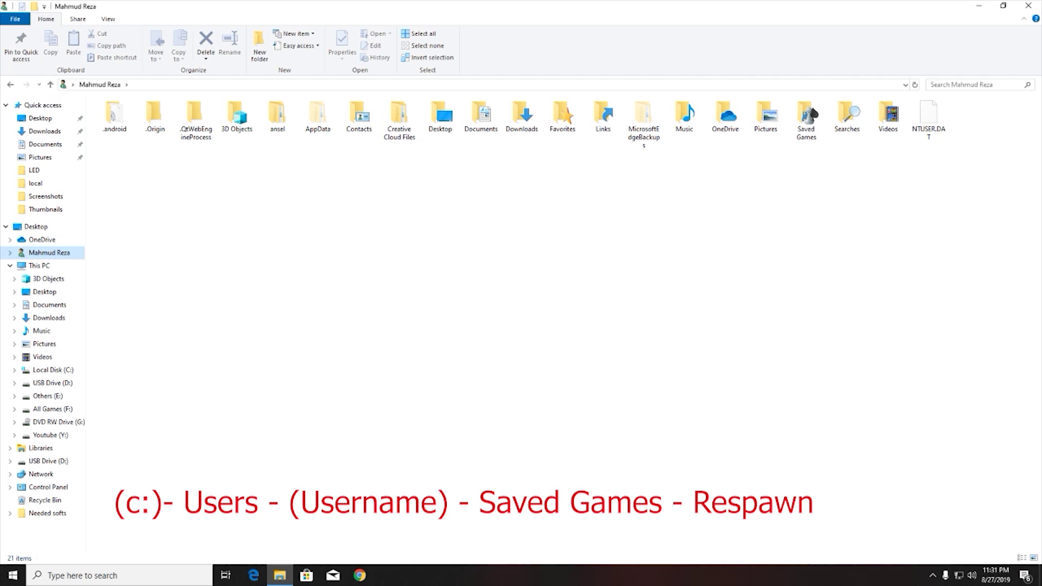
- In the user's profile folder, open Saved Games, Respawn, Apex and the local folder
double_click(813, 113)
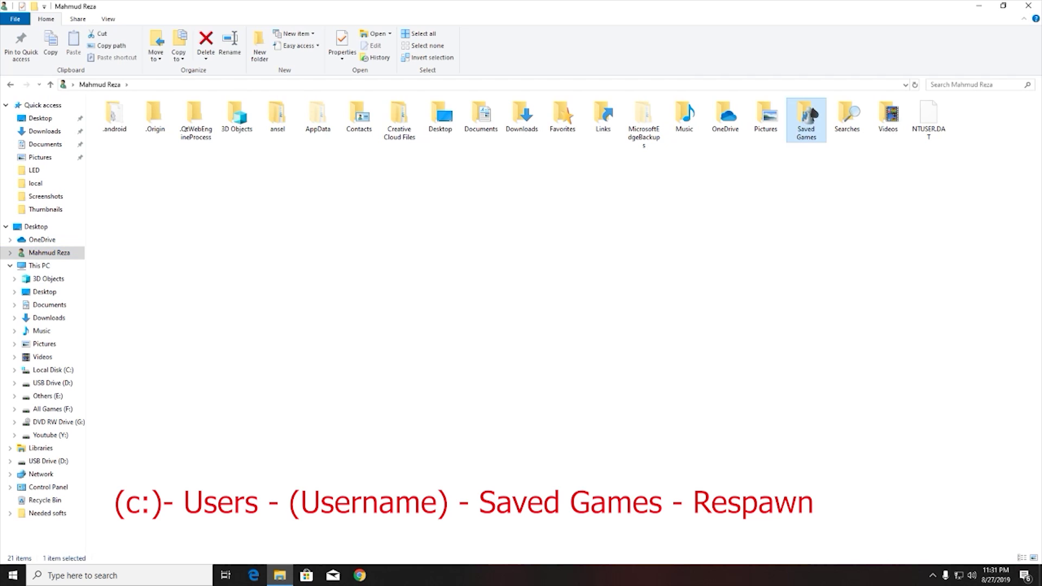
double_click(120, 117)
double_click(120, 117)
key(Return)
- Open videoconfig.txt from the Apex local folder in Notepad
key(Down)
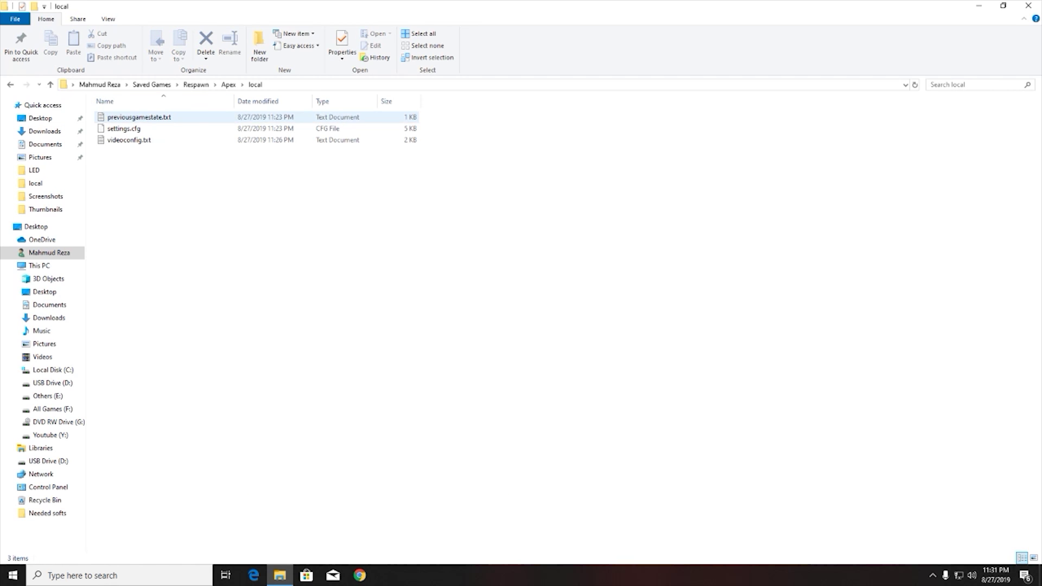
key(Down)
key(Down)
key(shift+F10)
key(Down)
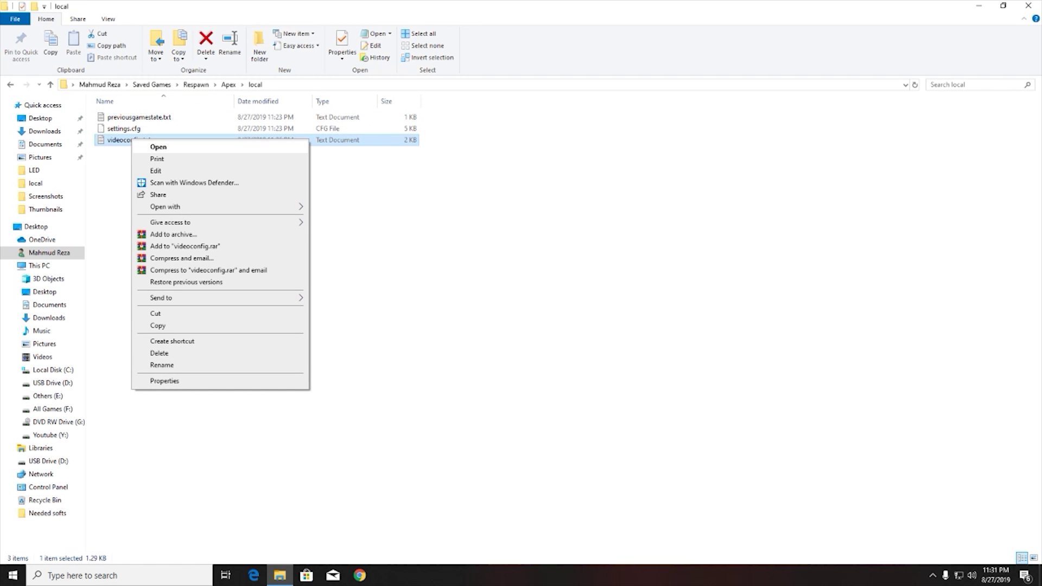
key(Return)
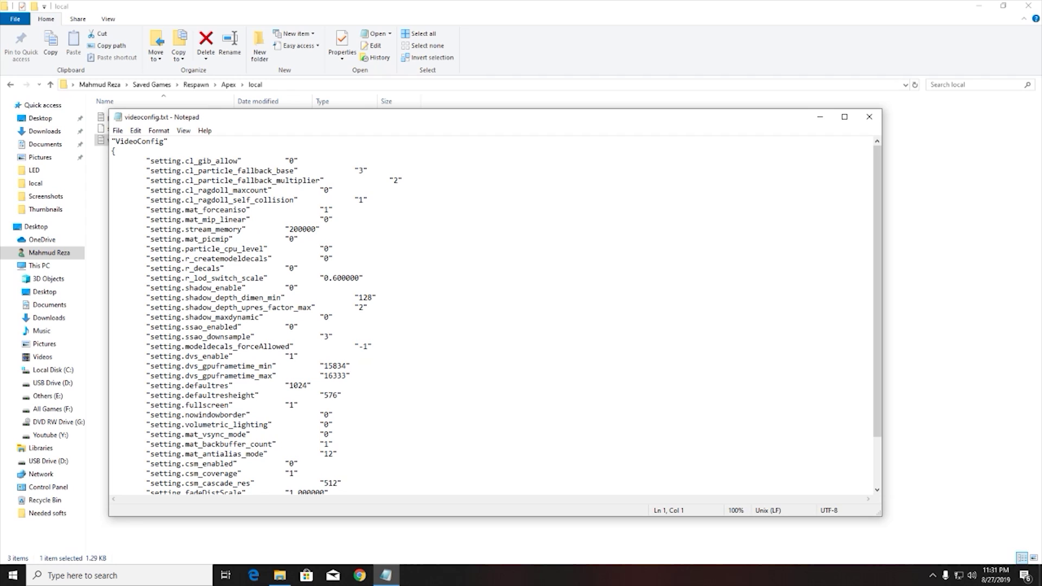
- Look through the rest of the video configuration and highlight the setting.csm_enabled line
scroll(496, 315, down, 1)
scroll(496, 315, down, 1)
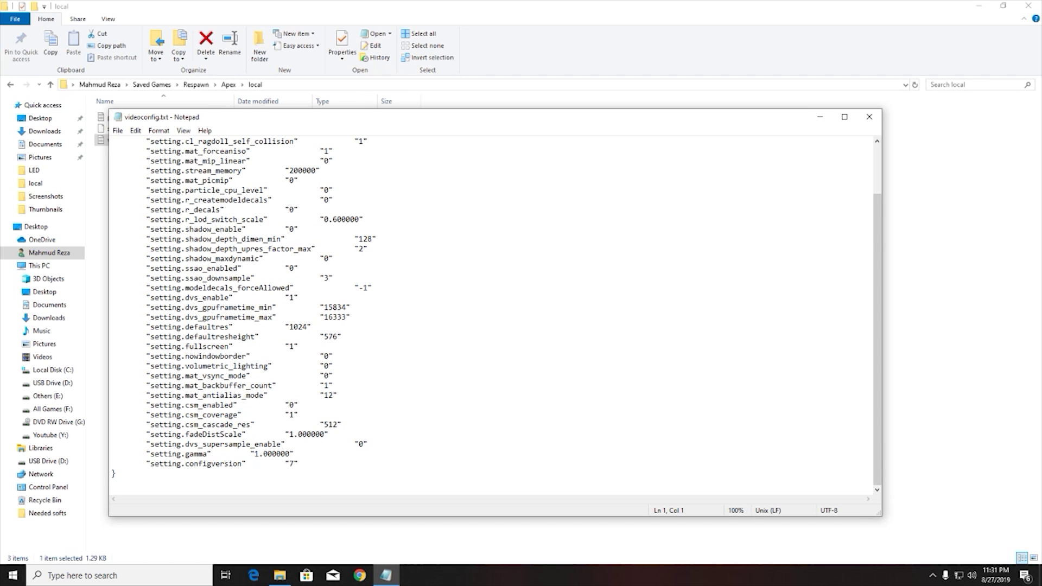
drag(146, 405, 298, 405)
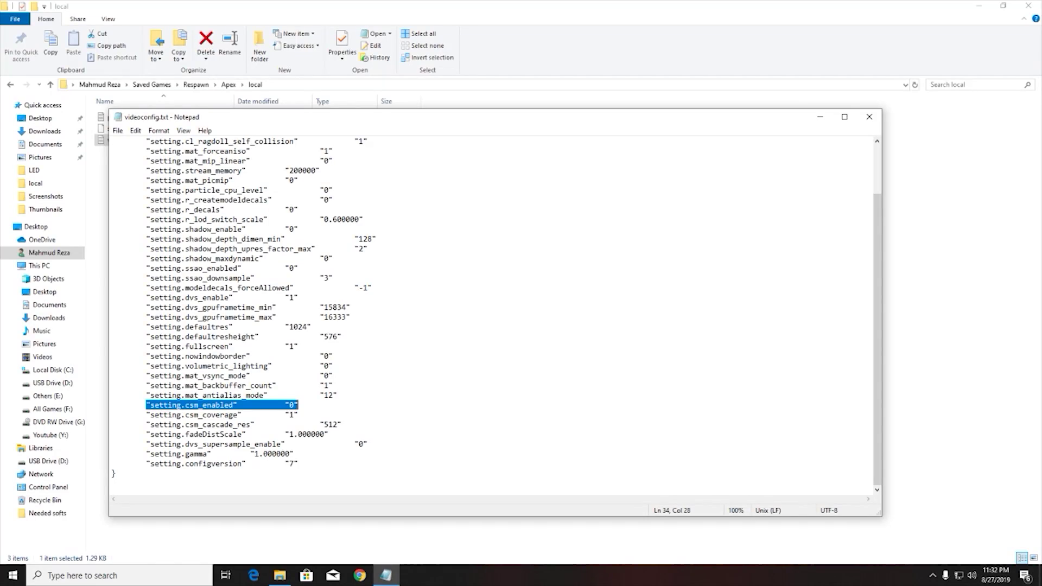
- Set setting.defaultres to 960 and setting.defaultresheight to 540 in videoconfig.txt
click(293, 326)
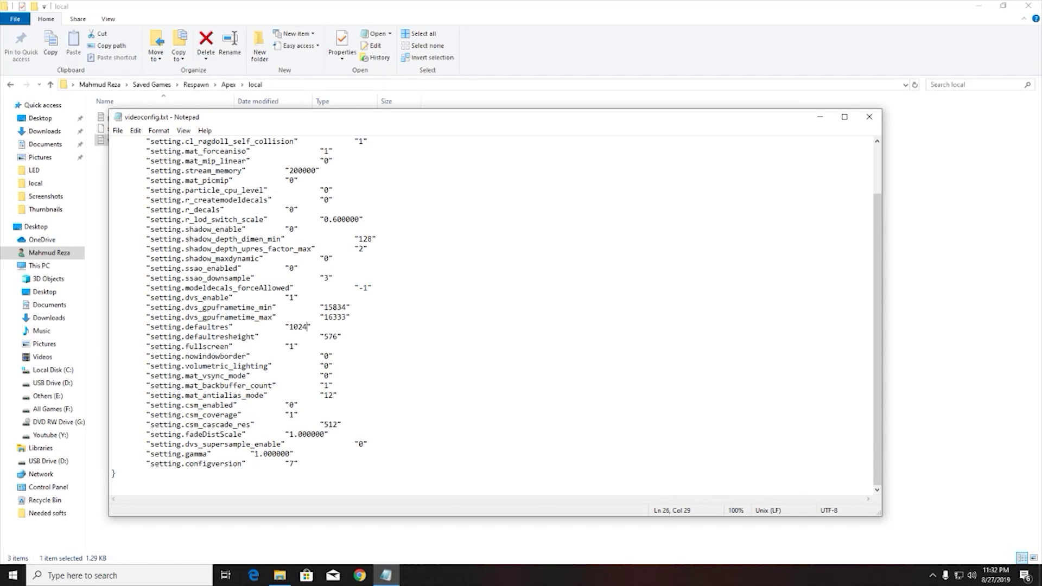
key(BackSpace)
key(BackSpace)
key(BackSpace)
key(BackSpace)
text(960)
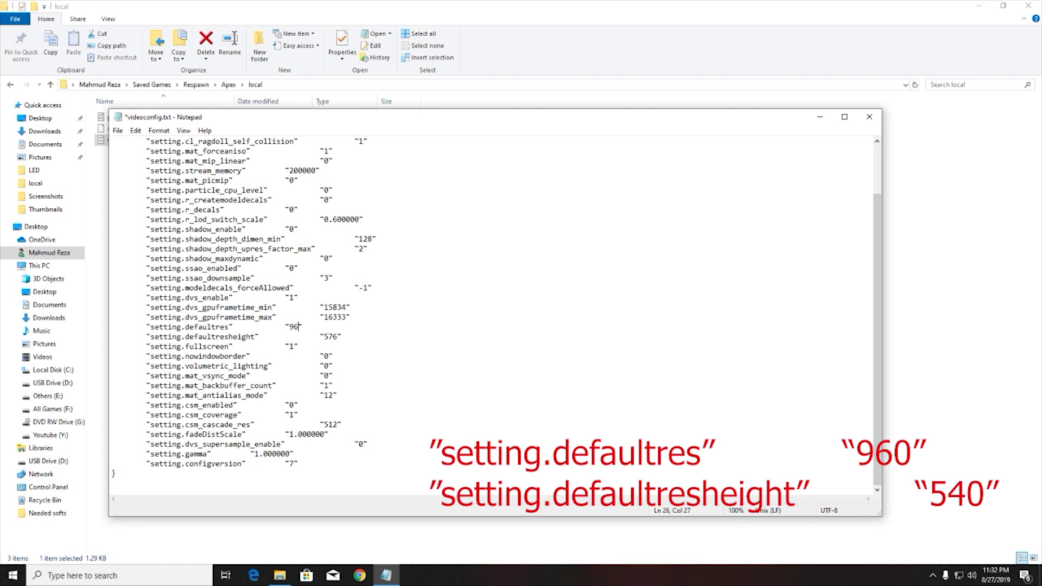
key(BackSpace)
key(BackSpace)
text(40)
- Save videoconfig.txt and close both Notepad and the File Explorer window
scroll(489, 314, up, 2)
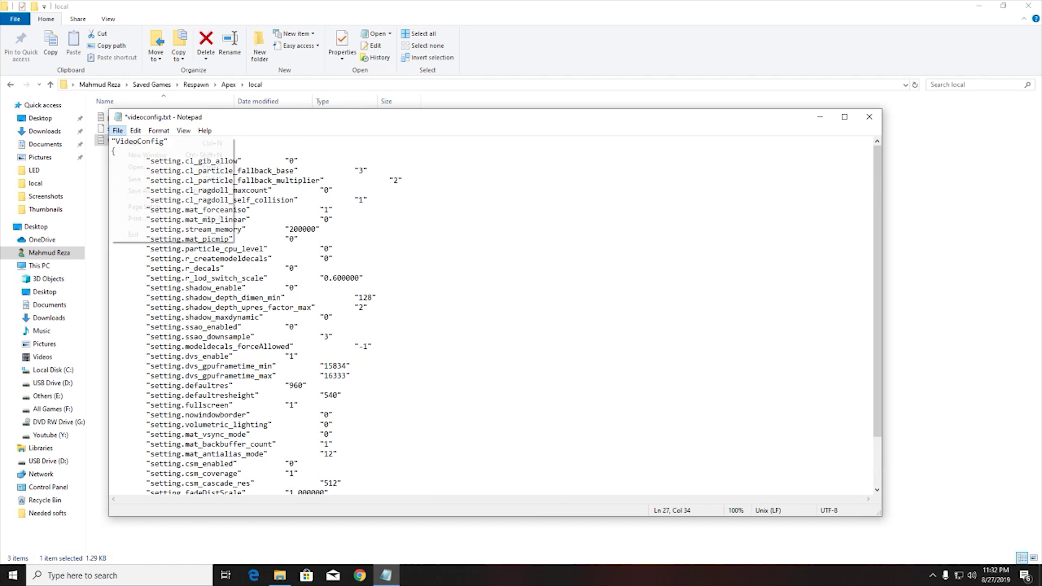
click(117, 130)
click(134, 179)
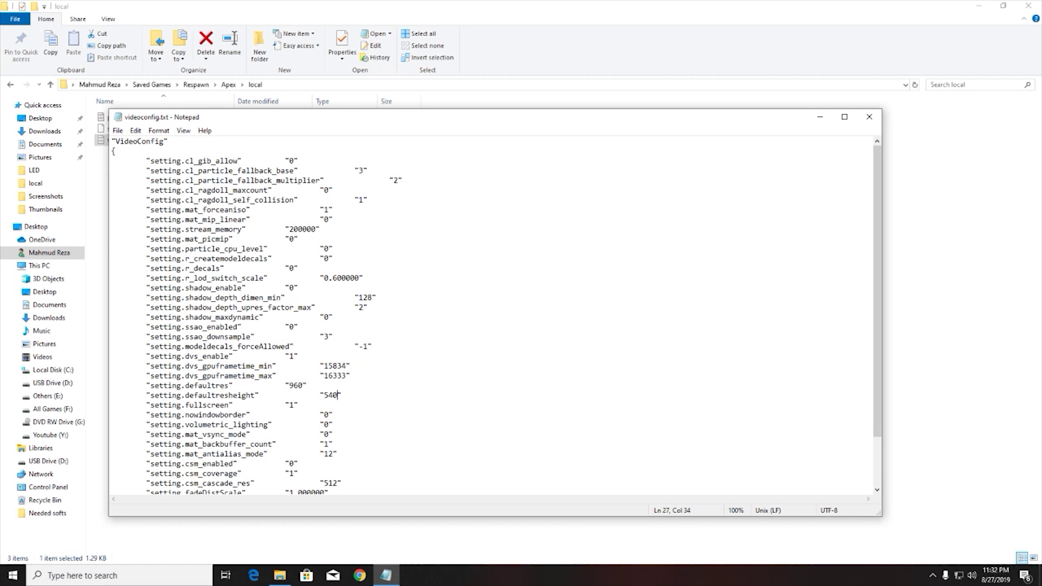
click(868, 117)
click(1027, 5)
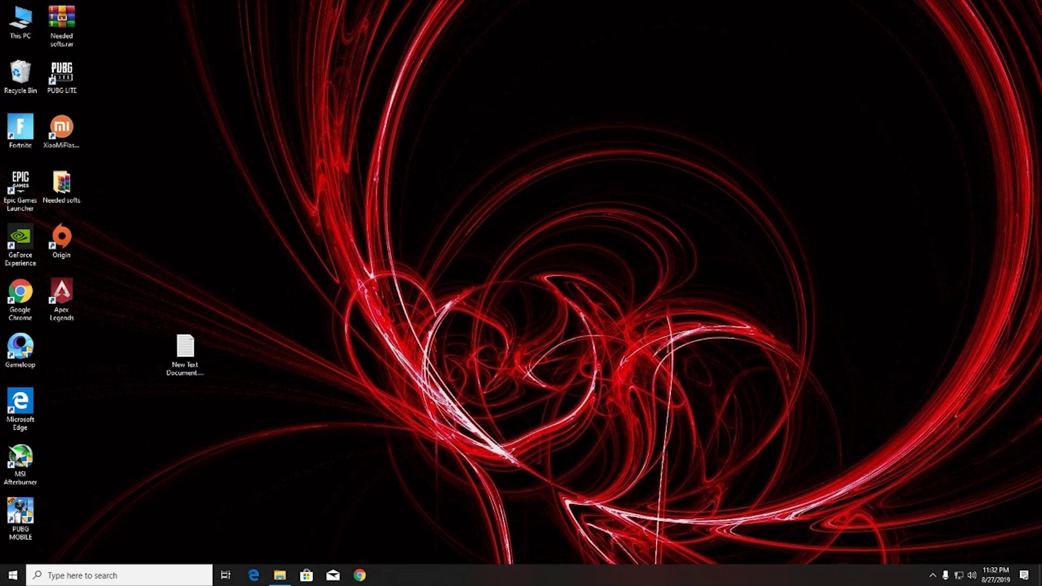
- Open NVIDIA Control Panel from the desktop and look through the available display resolutions
right_click(437, 247)
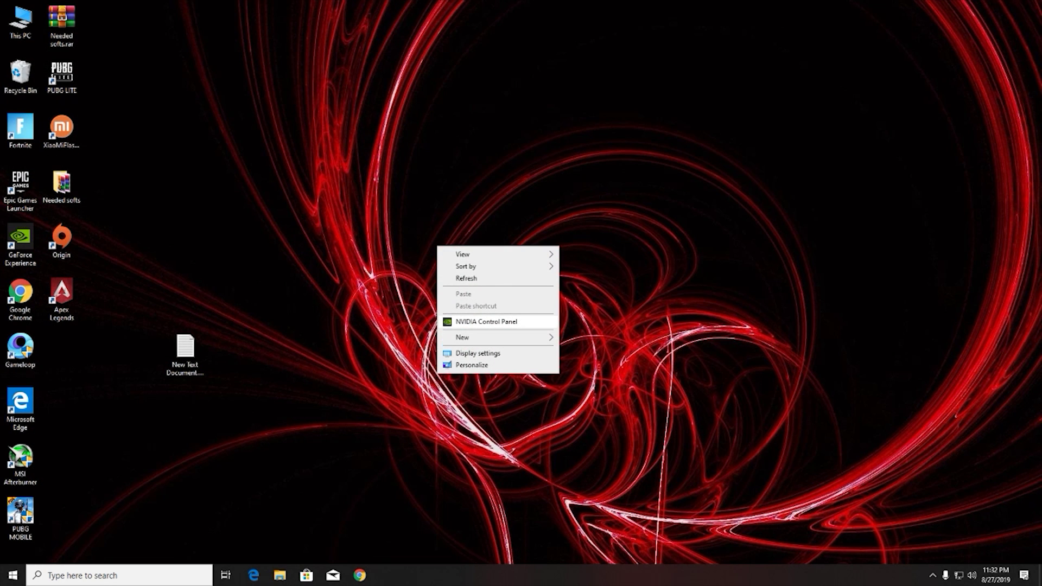
click(486, 321)
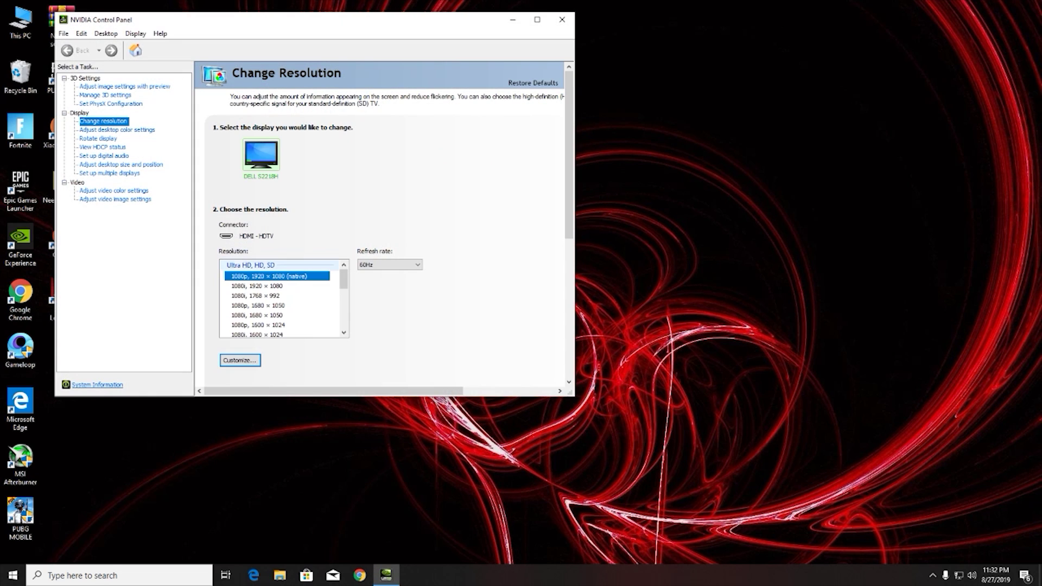
scroll(379, 223, down, 1)
scroll(284, 288, down, 5)
scroll(284, 282, up, 1)
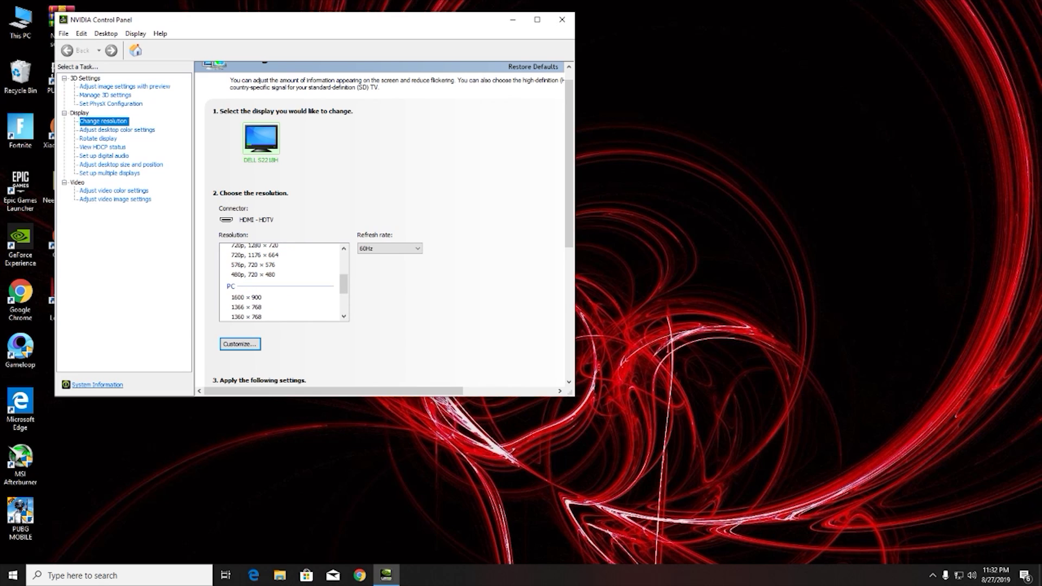
scroll(283, 282, up, 1)
scroll(284, 282, up, 1)
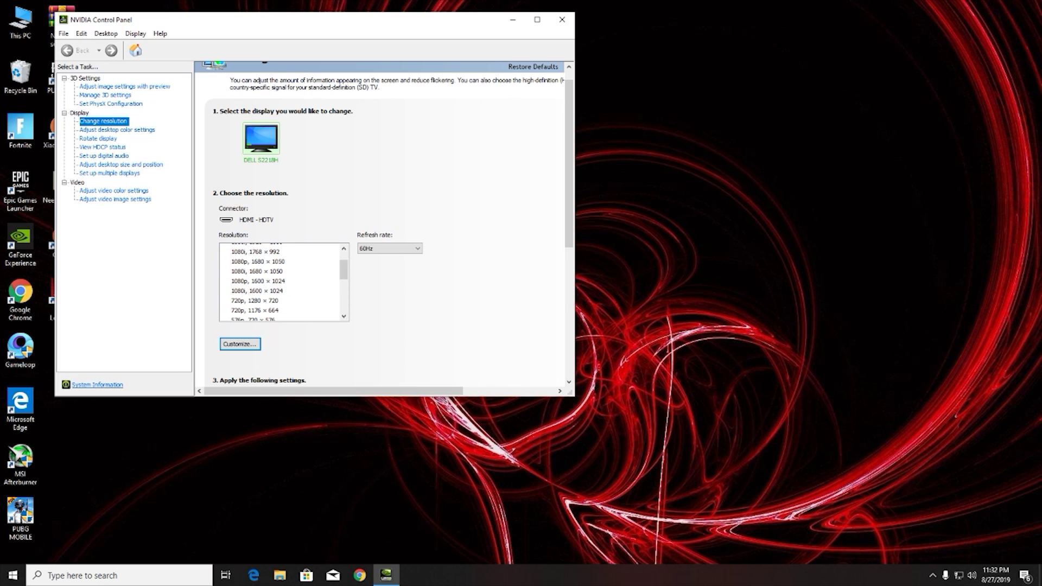
- Begin creating a custom resolution for the display and accept the NVIDIA legal disclaimer
click(240, 344)
click(252, 317)
scroll(323, 212, down, 5)
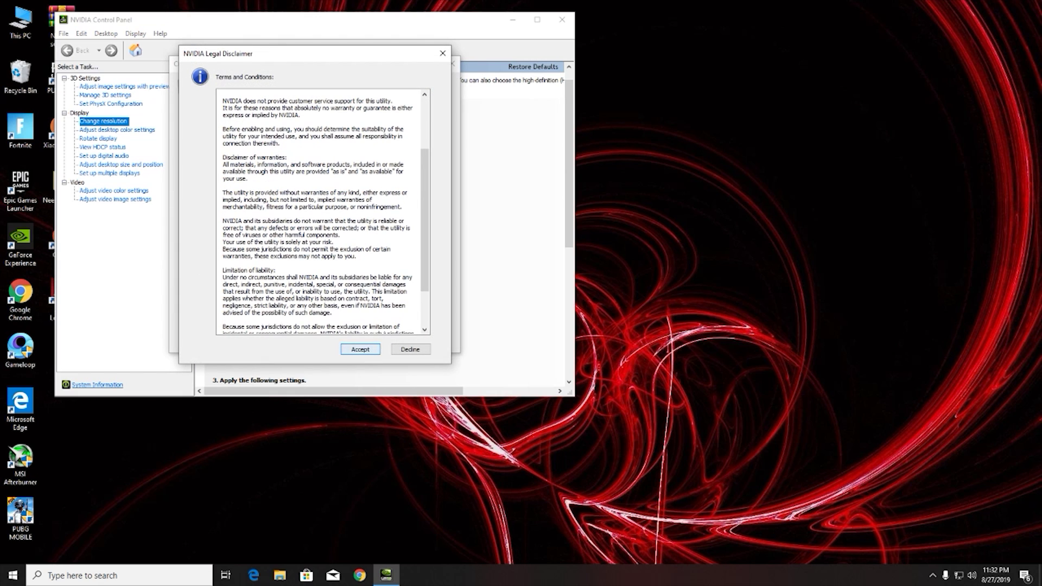
click(360, 349)
- Set the custom resolution to 960 horizontal pixels and 540 vertical lines
click(277, 127)
double_click(278, 128)
text(960)
key(Tab)
key(Tab)
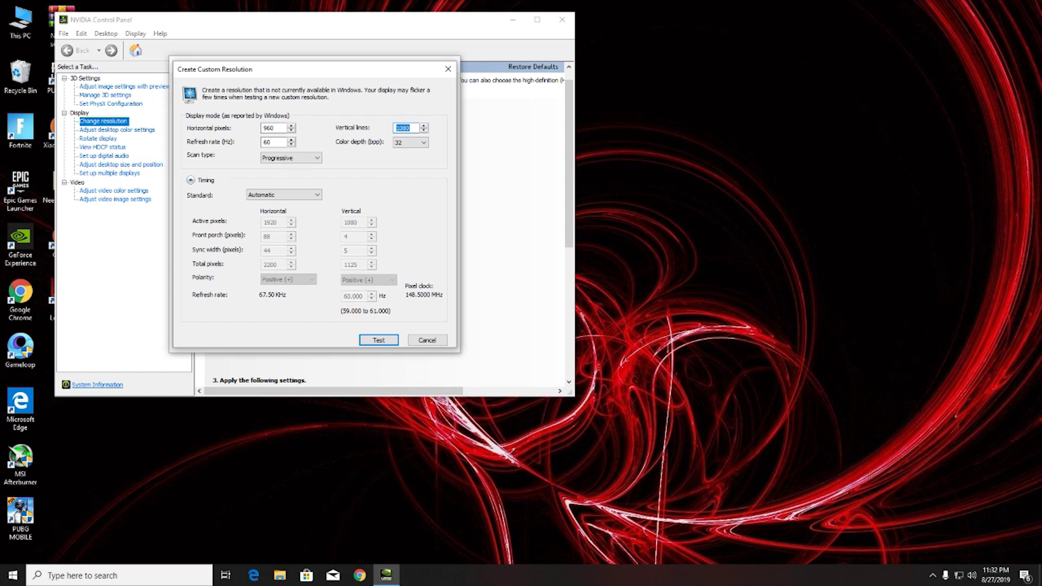
text(540)
- Test the custom resolution, save it and confirm the customization dialog
key(Return)
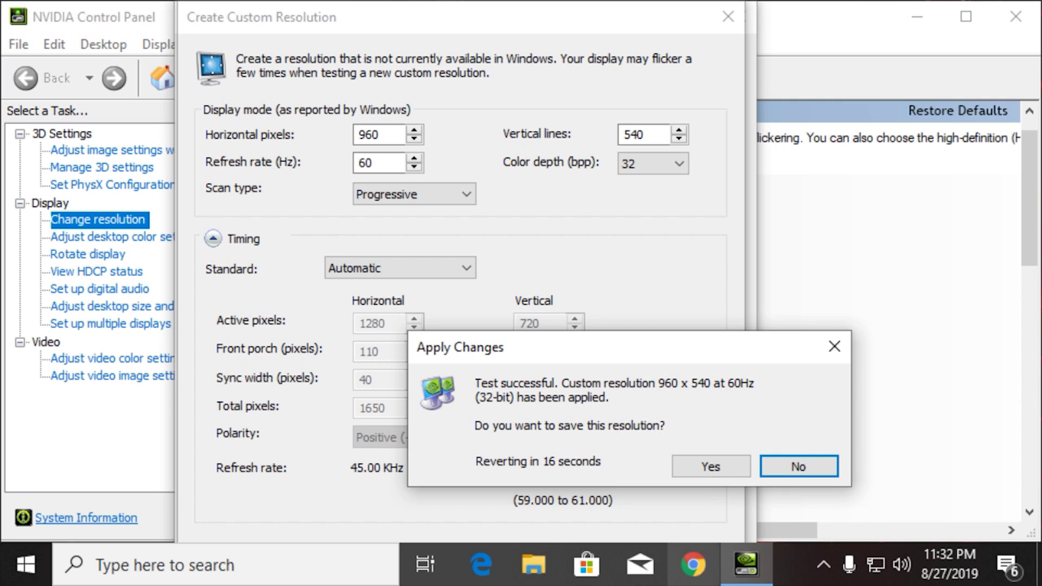
click(711, 466)
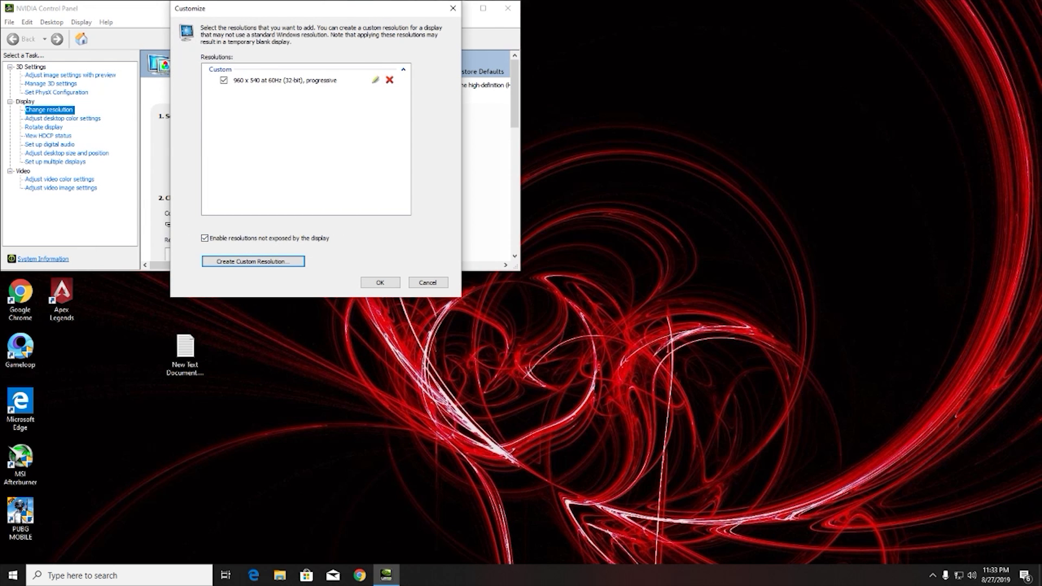
click(379, 282)
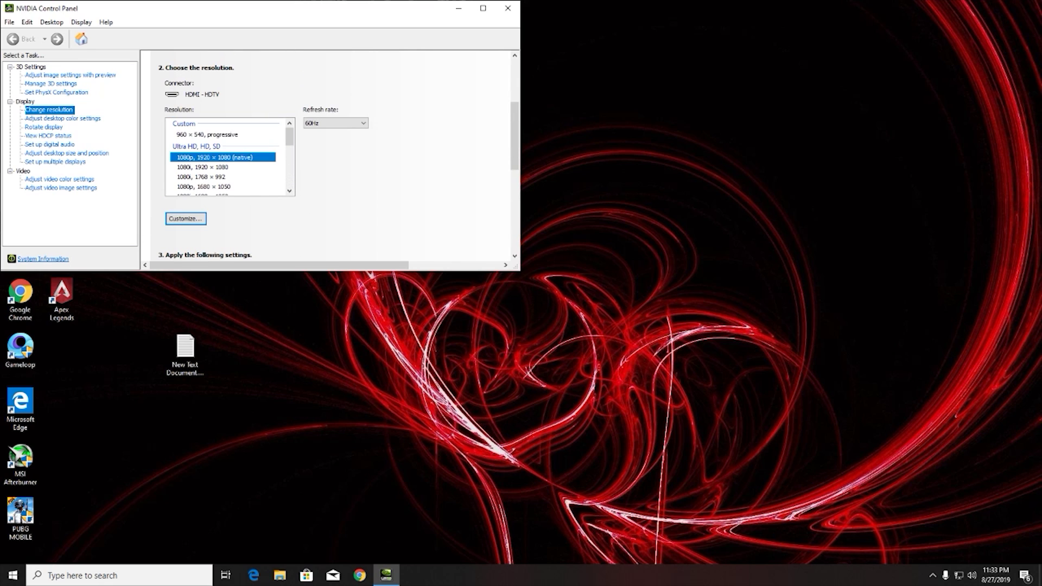
- Apply the 960 × 540 progressive resolution to the desktop, keep the changes and close NVIDIA Control Panel
click(222, 134)
click(437, 259)
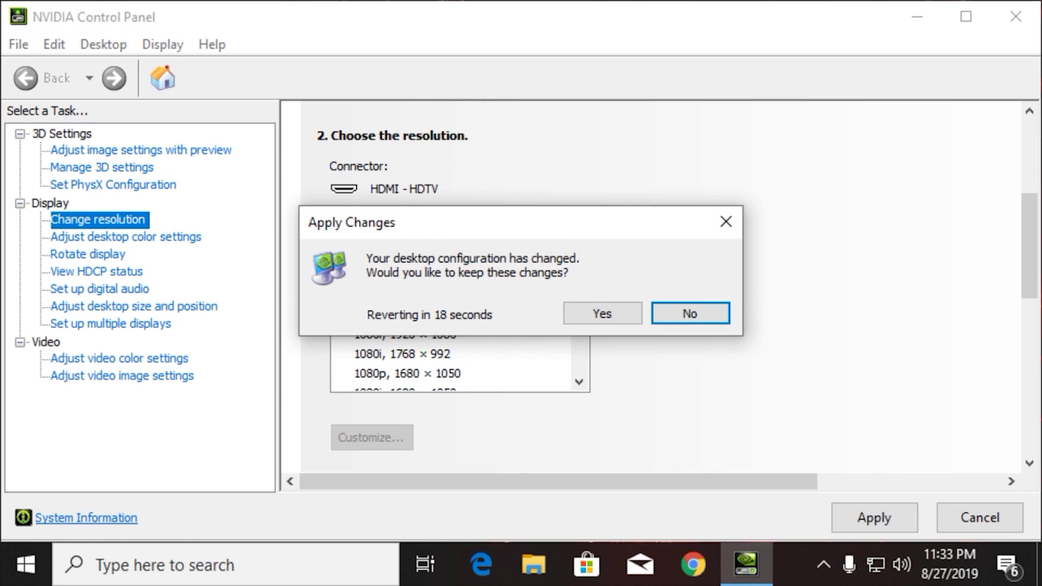
click(602, 313)
click(1015, 16)
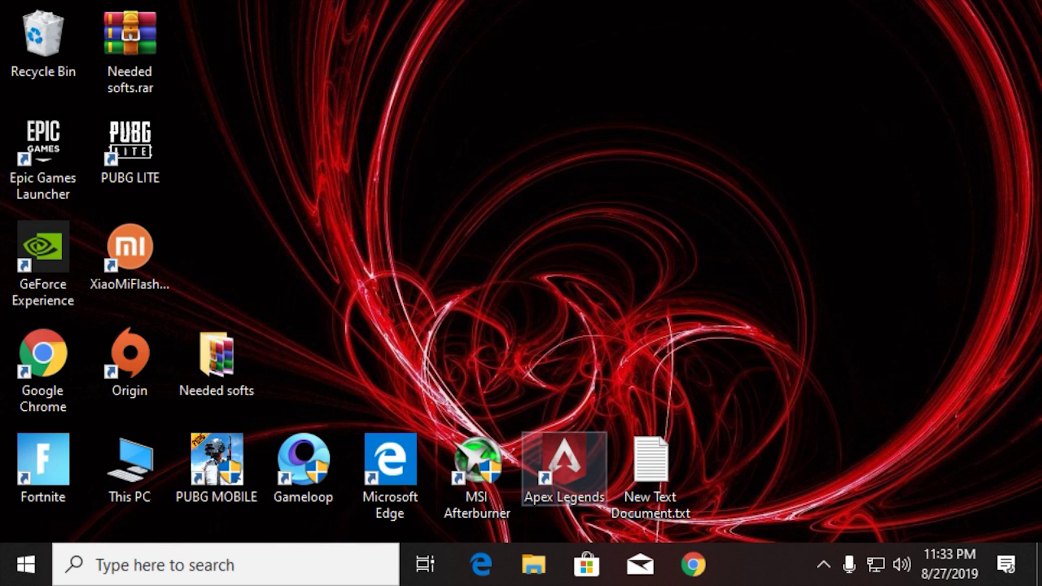
- Play through the Apex Legends training area by moving, sprinting and jumping to check performance with the new settings
key(shift)
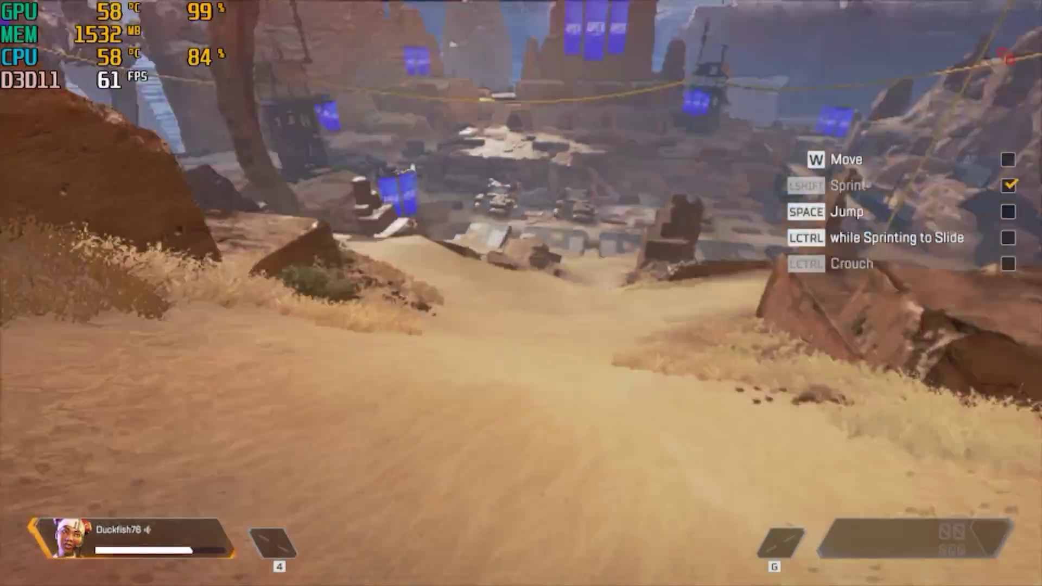
key(w)
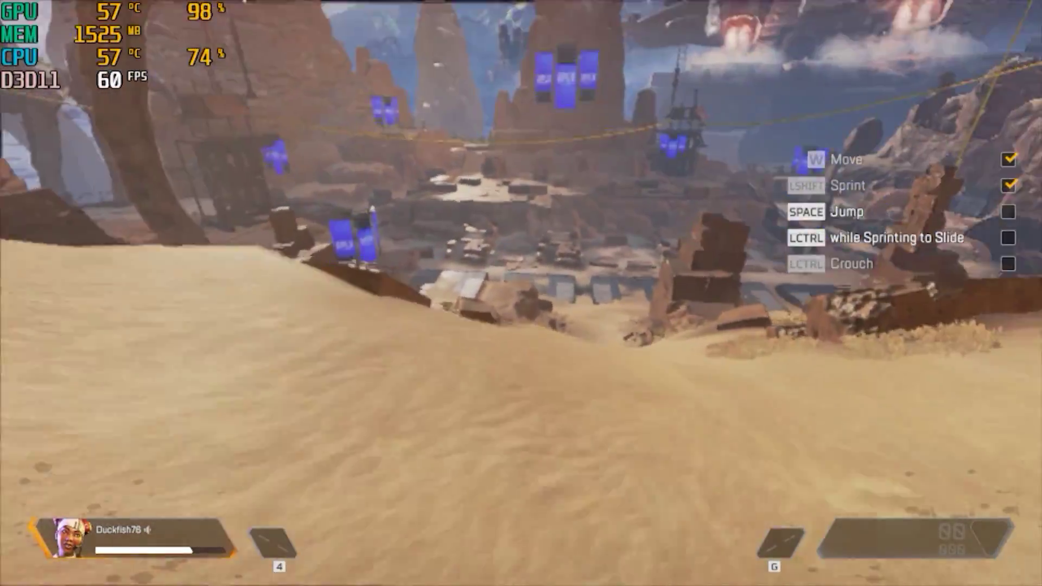
key(w)
key(shift)
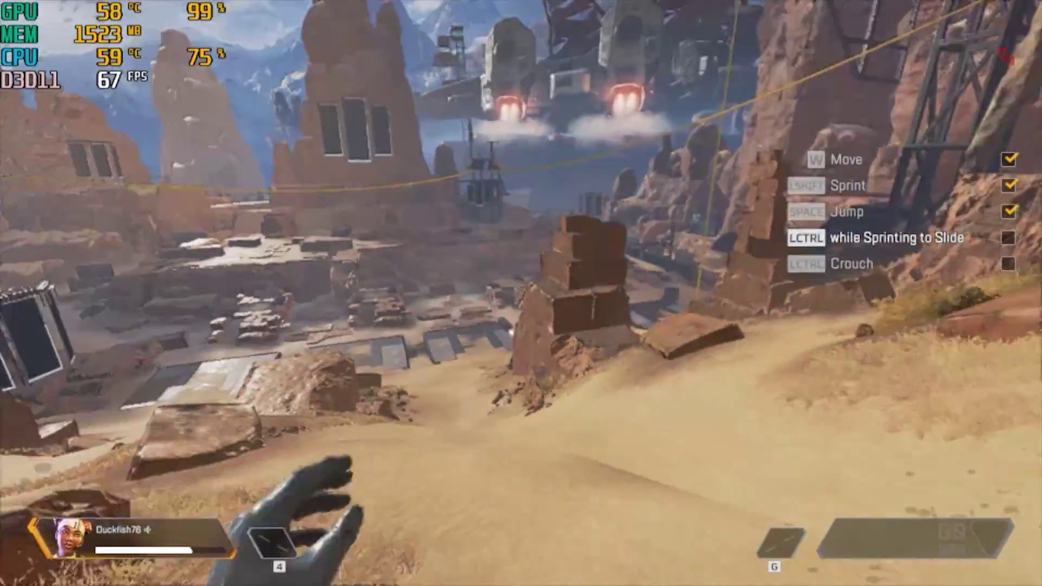
key(w)
key(space)
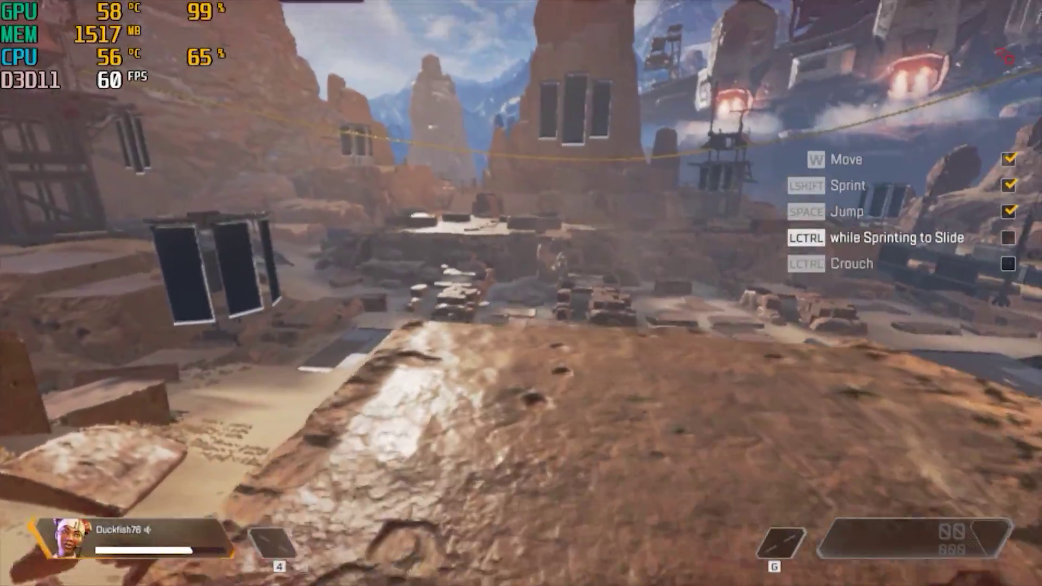
key(w)
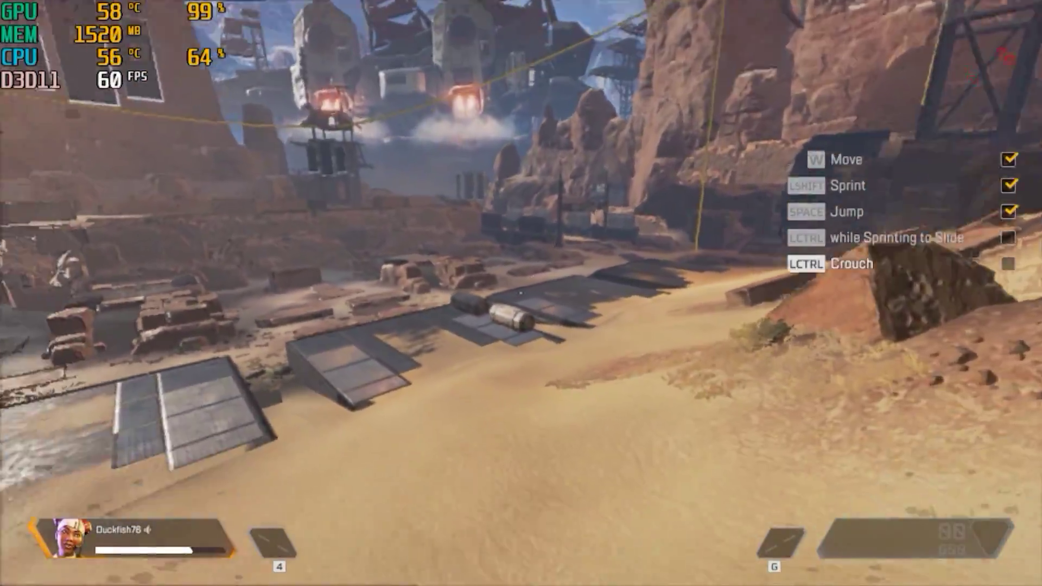
key(w)
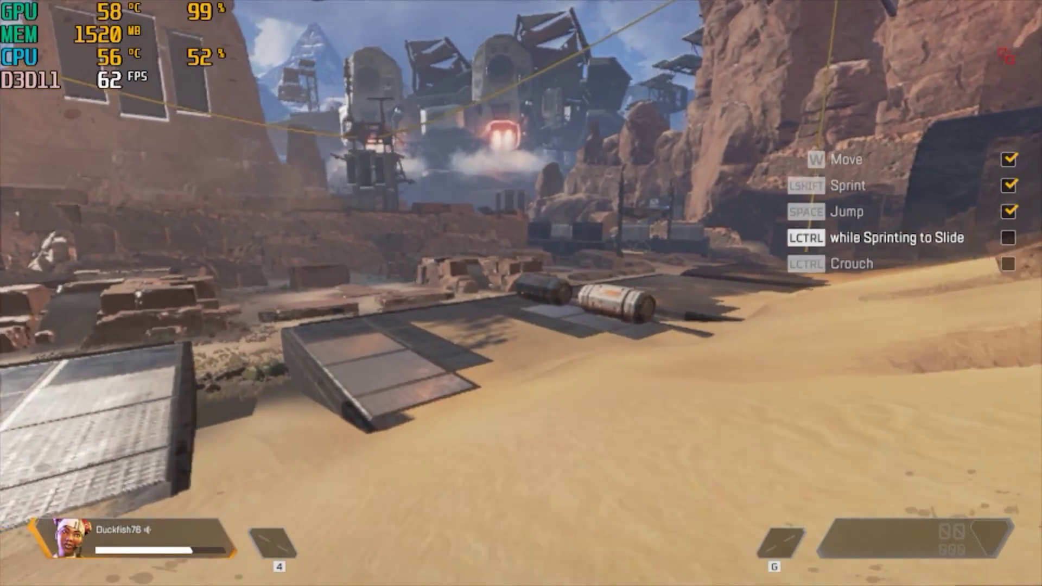